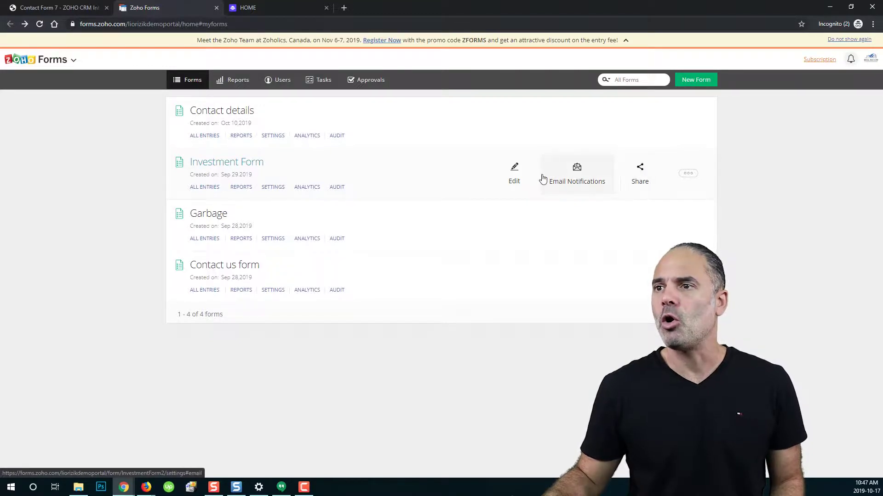
Step: Open the Investment Form in the Builder and show its Share page with the public permalink
left_click(514, 176)
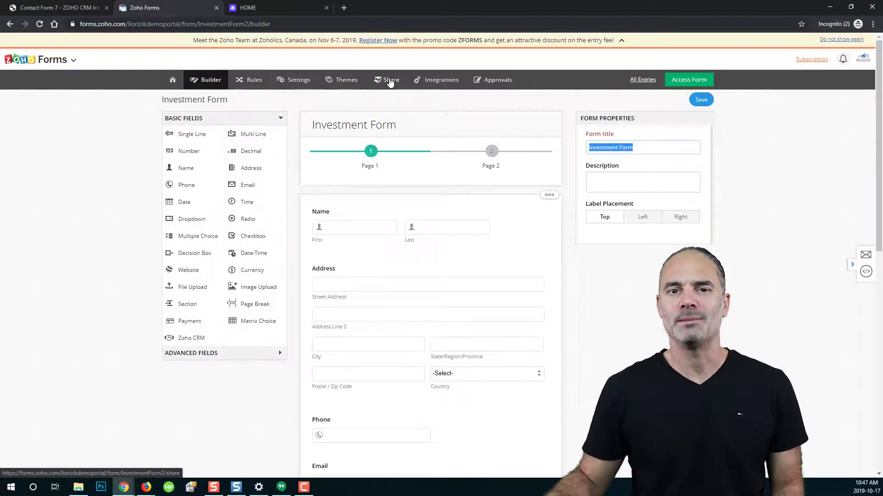
left_click(389, 81)
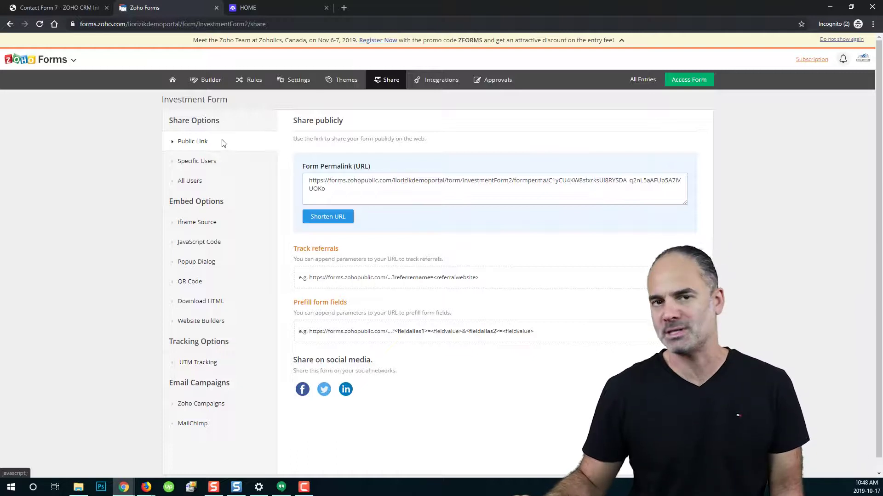
left_click(685, 81)
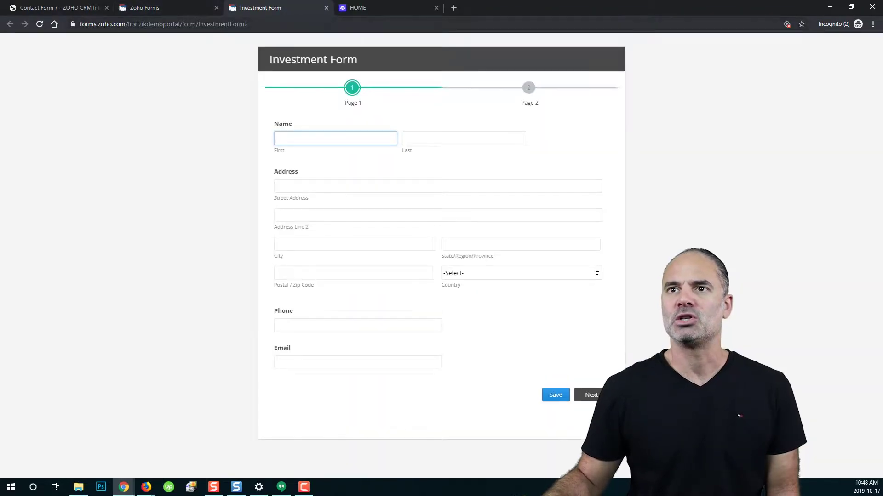
left_click(218, 26)
left_click(253, 26)
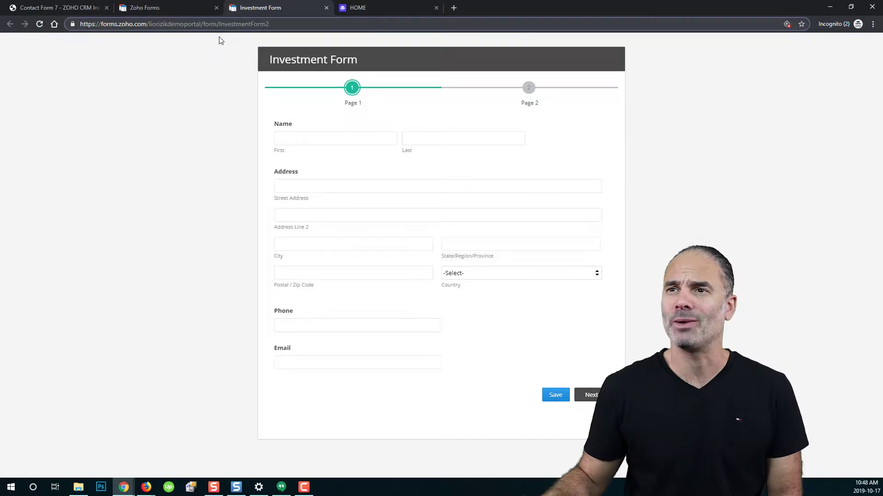
key("ctrl+w")
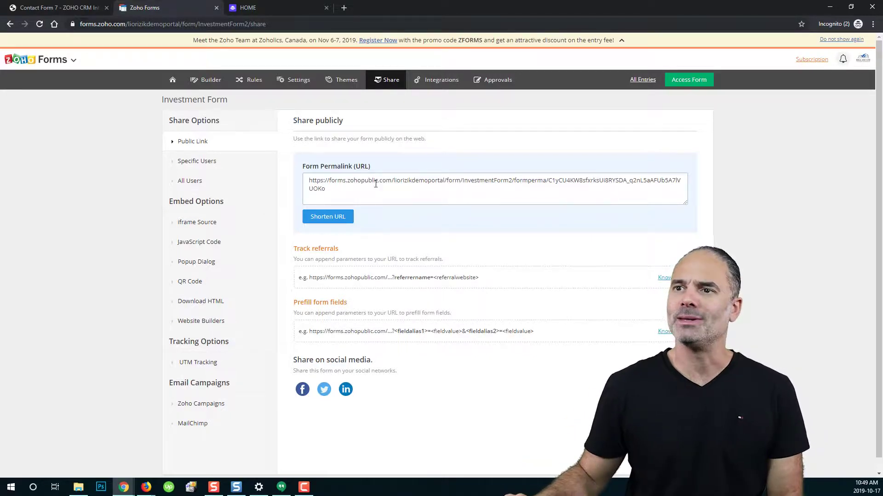
Step: Copy the Investment Form permalink, then generate a shortened zfrmz.com URL and copy it
left_click(365, 198)
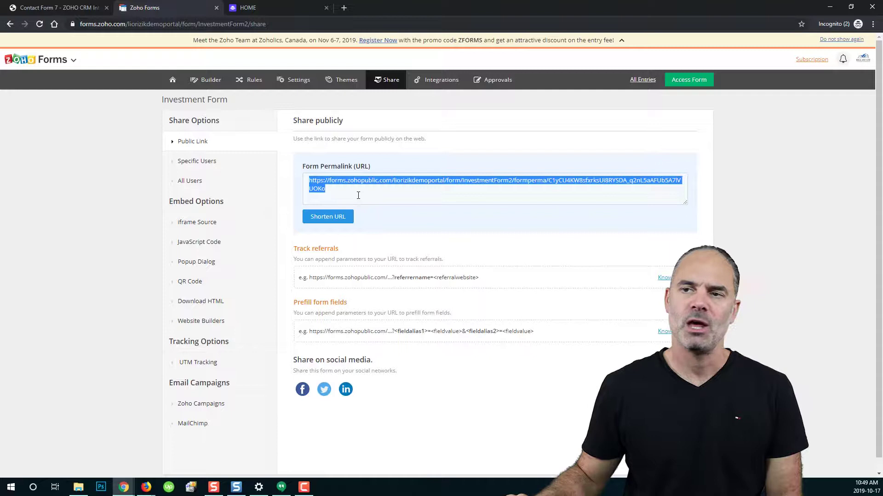
left_click(331, 218)
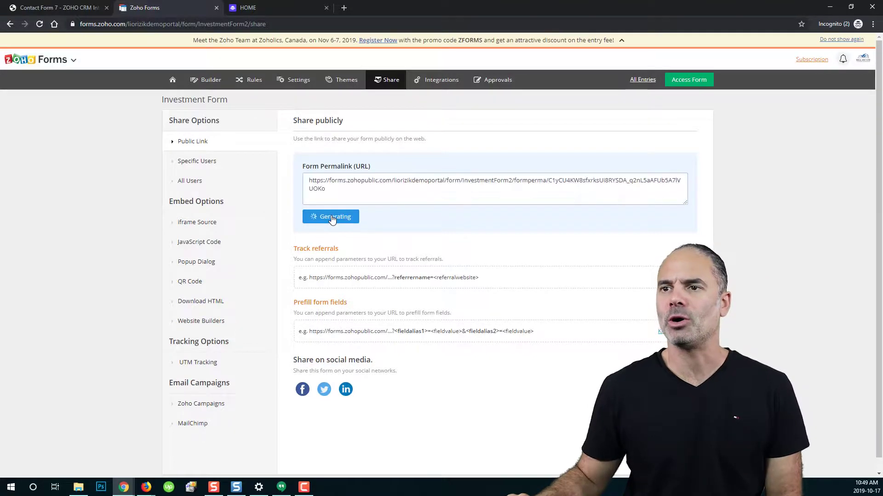
left_click(438, 234)
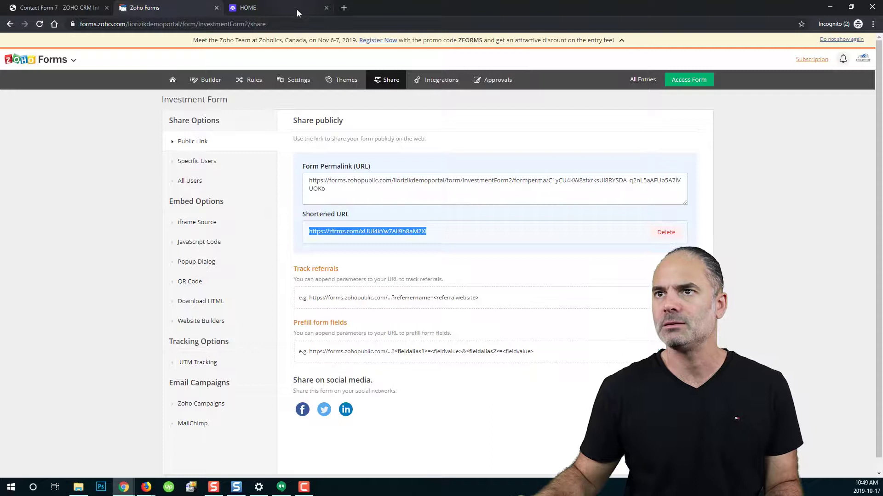
Step: Paste the copied short link into a new browser tab and load the live form
left_click(344, 8)
key("ctrl+v")
key("Return")
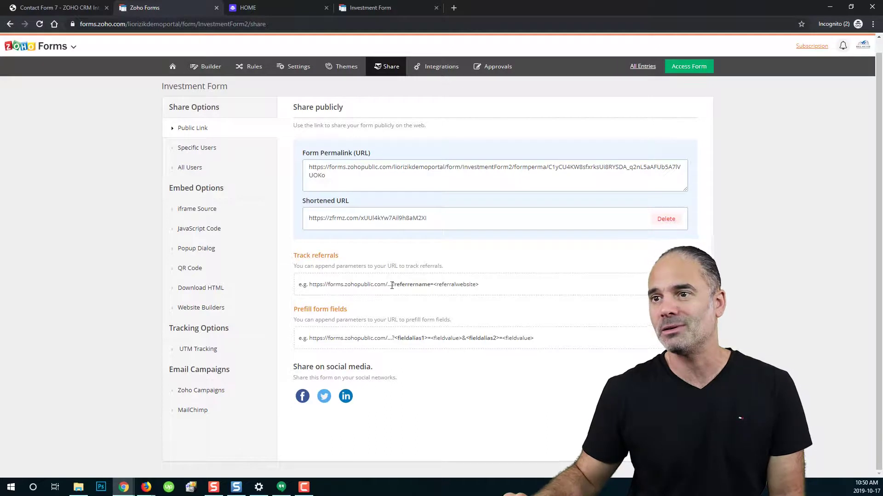
Step: Highlight the referral-tracking and prefill-fields parameter examples on the Share page
left_click_drag(391, 285, 524, 289)
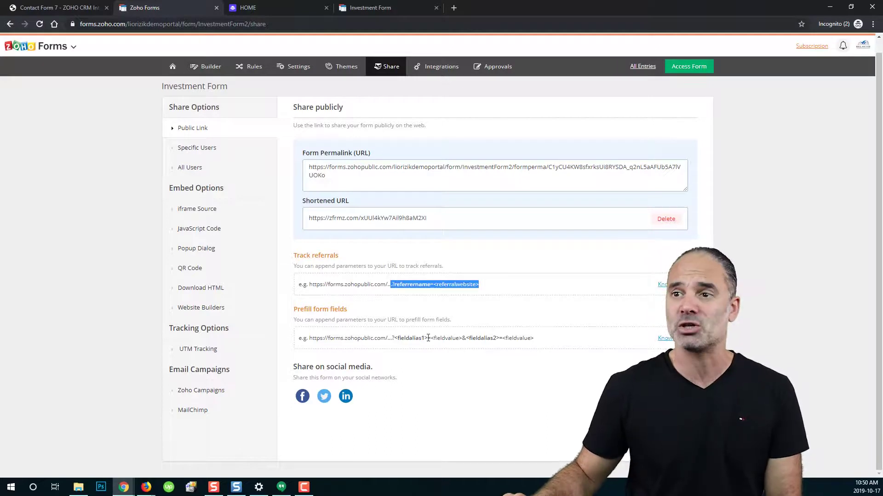
left_click_drag(389, 334, 584, 348)
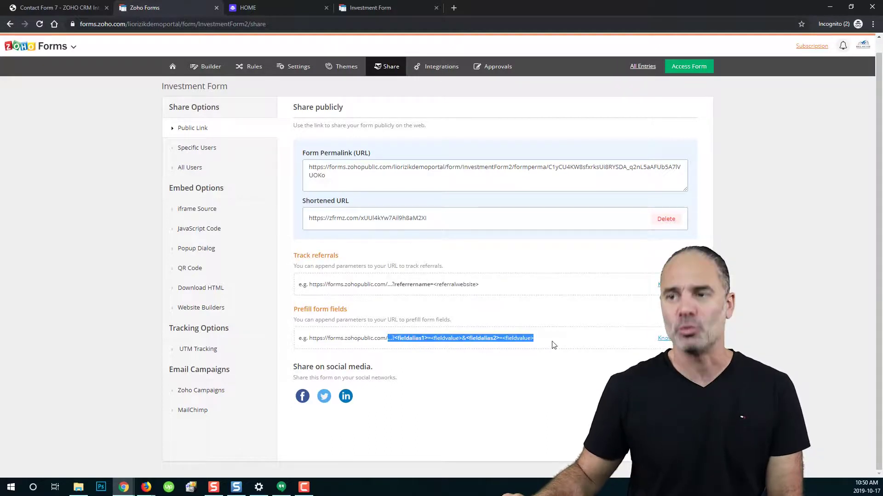
left_click(474, 339)
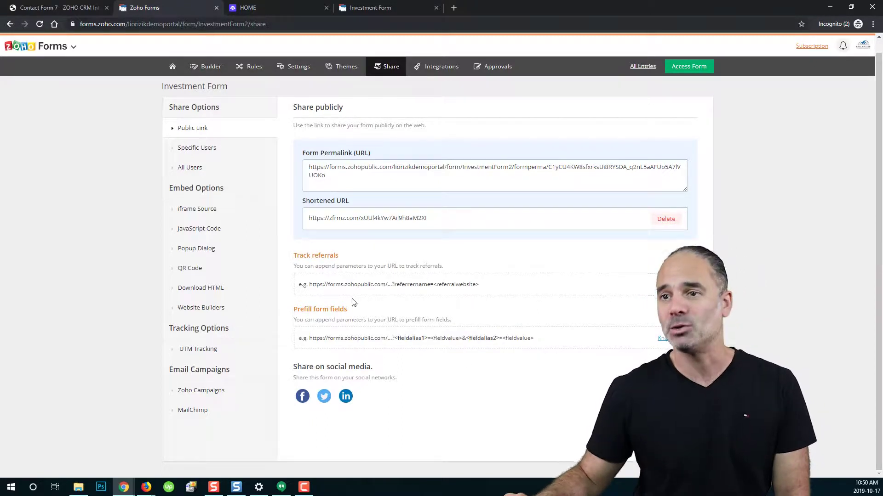
Step: Compare the Specific Users and All Users share options, ending on the Specific Users upgrade panel
left_click(199, 149)
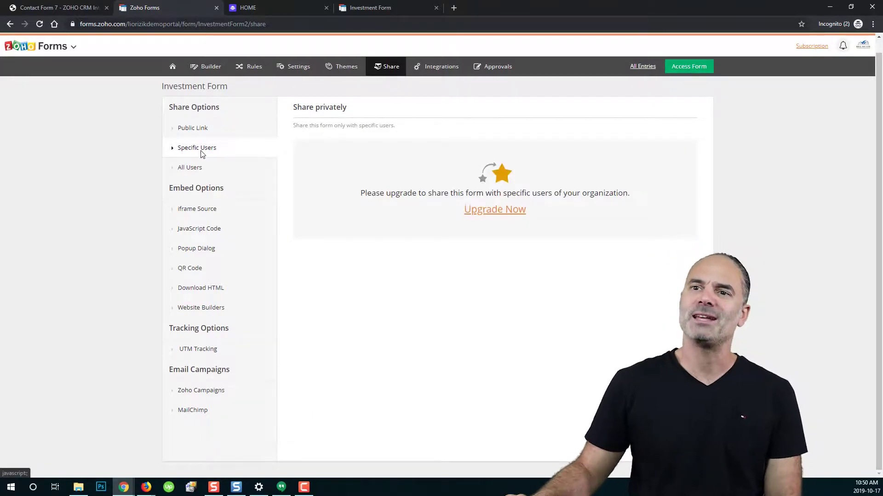
left_click(194, 170)
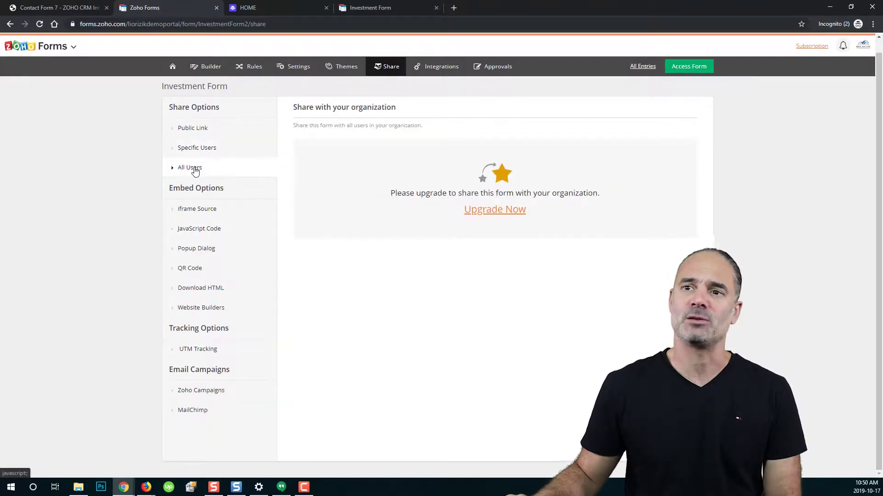
left_click(212, 151)
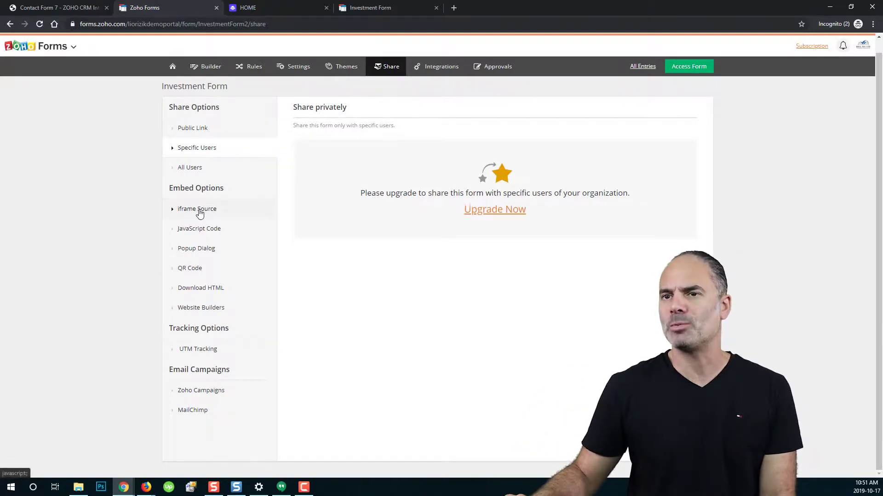
Step: On amazingbusinessresults.com, open the Contact page and scroll to the embedded Contact Us form and footer
left_click(241, 8)
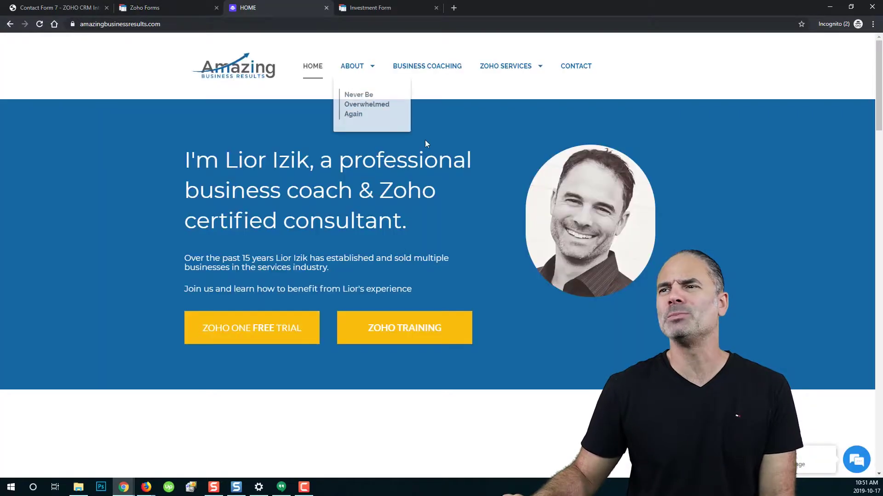
left_click(576, 67)
scroll(600, 252, "down", 1)
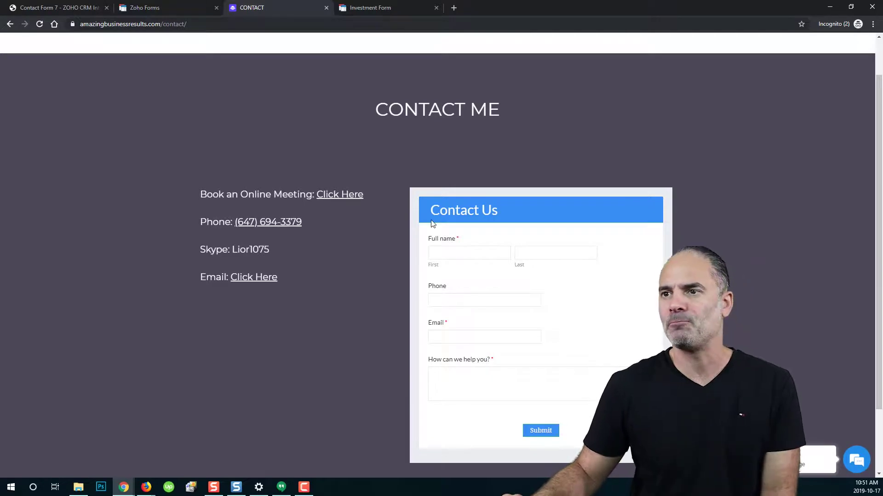
scroll(569, 310, "down", 2)
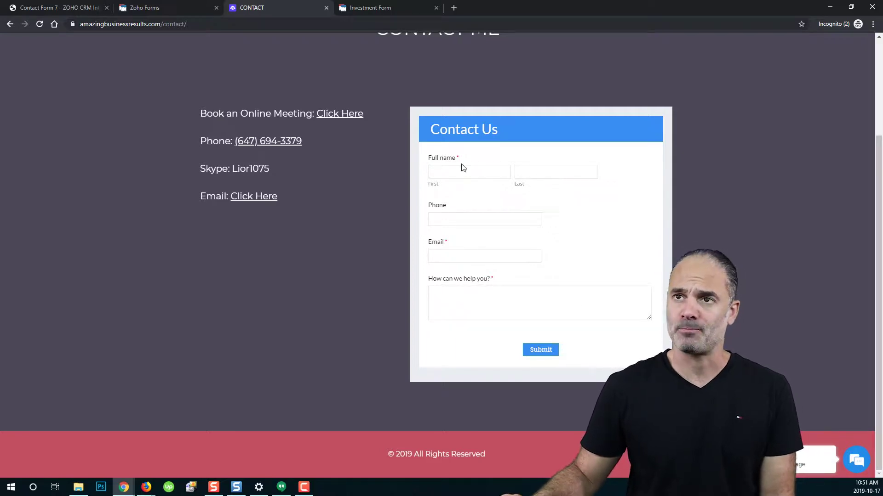
Step: Back in Zoho Forms, show and select the iframe Source code, then display the JavaScript embed snippet
left_click(185, 11)
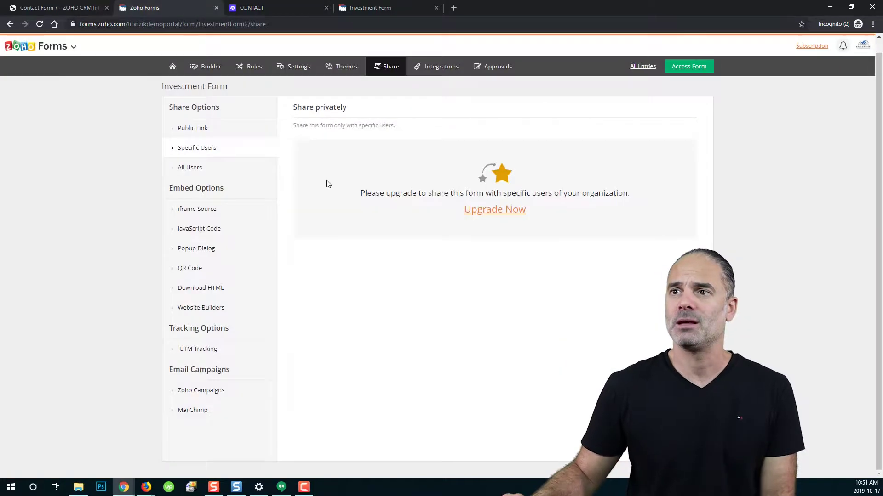
left_click(201, 209)
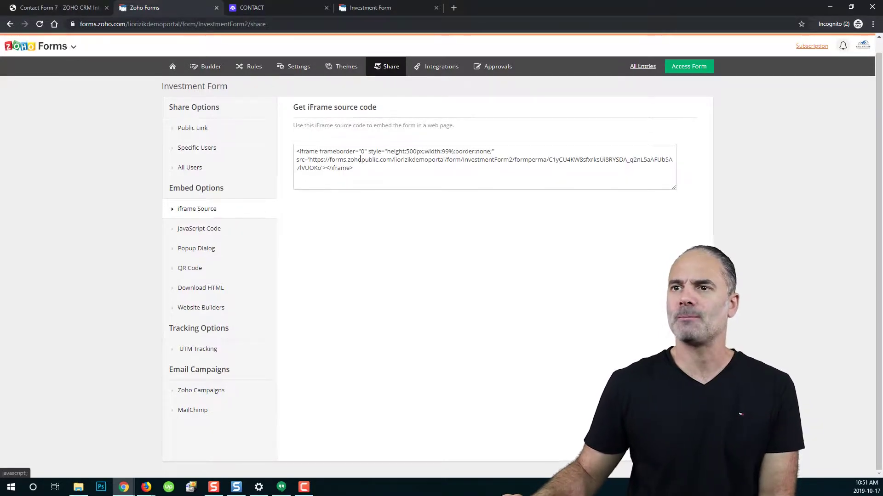
left_click(373, 174)
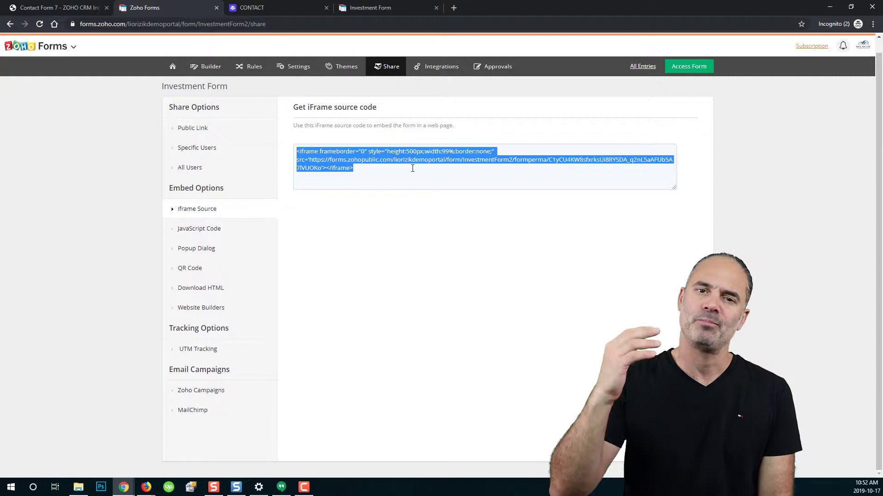
left_click(220, 229)
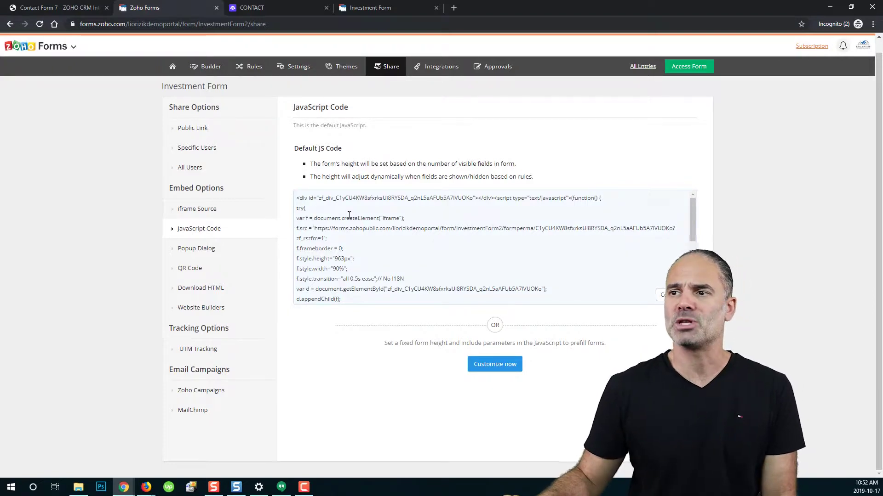
Step: Show the Popup Dialog embed option and select all of its Popup HTML code
left_click(214, 249)
left_click(357, 168)
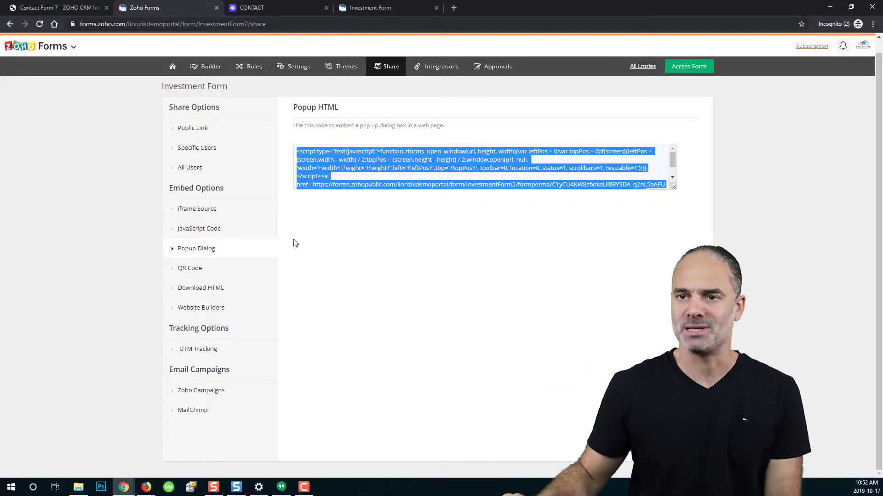
Step: Display the Investment Form's downloadable QR code under Embed Options
left_click(193, 270)
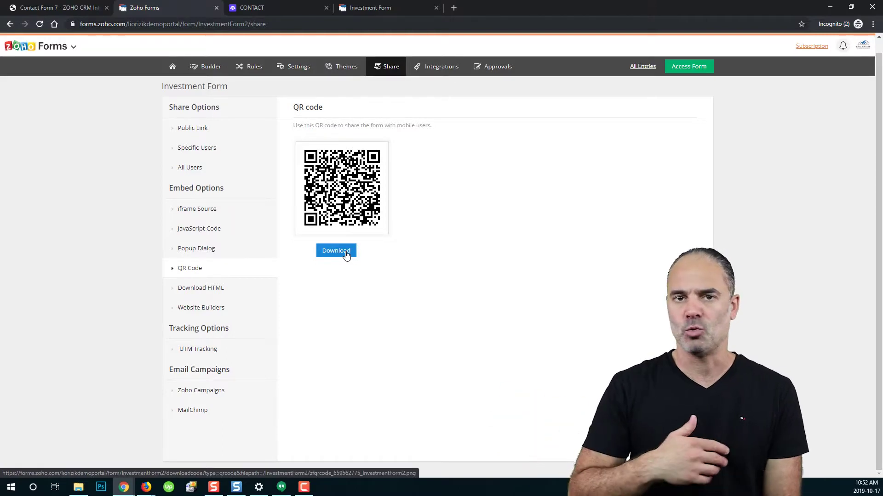
Step: Show the Download HTML option with its Plain HTML and HTML/CSS choices
left_click(238, 285)
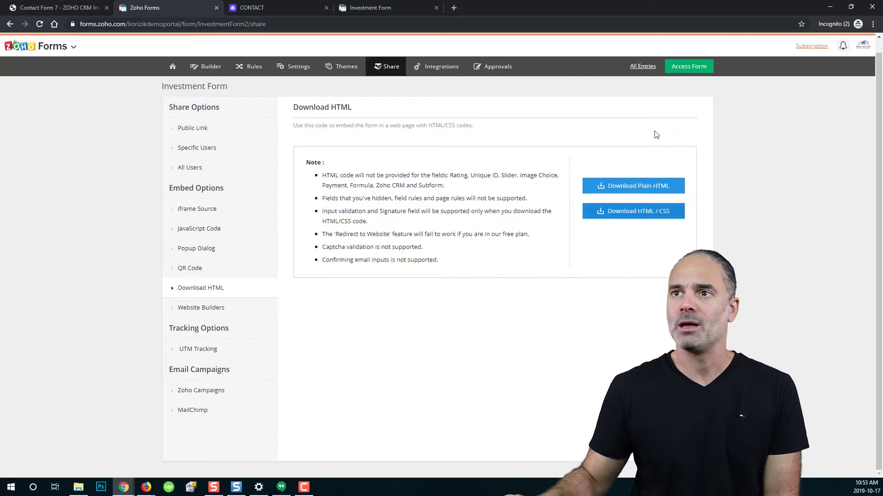
left_click(272, 7)
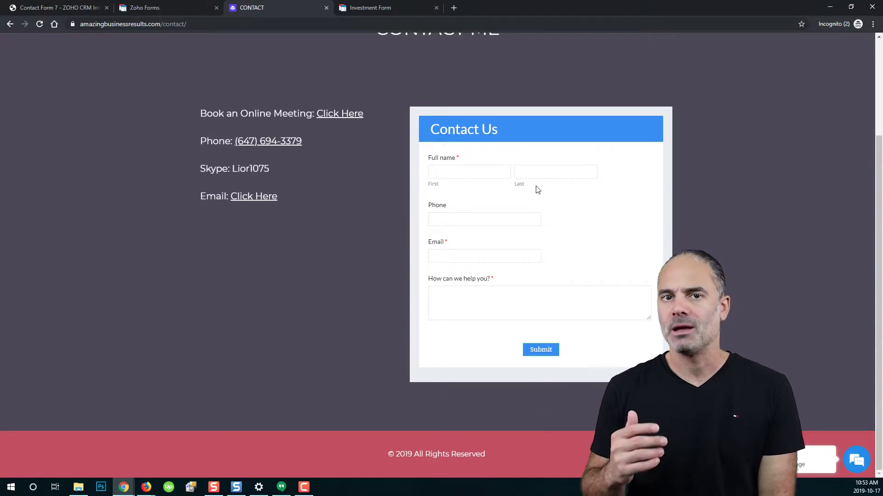
left_click(185, 6)
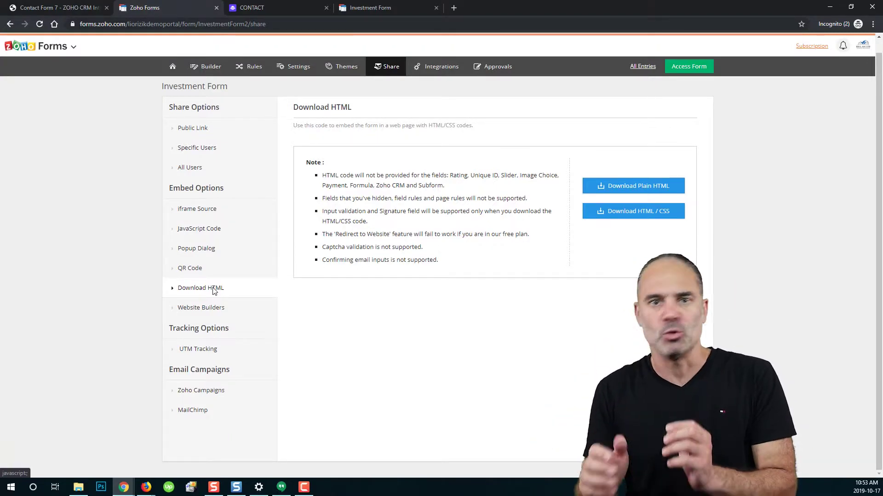
Step: Review the Website Builders embed options, then show the UTM Tracking page for submissions
left_click(200, 308)
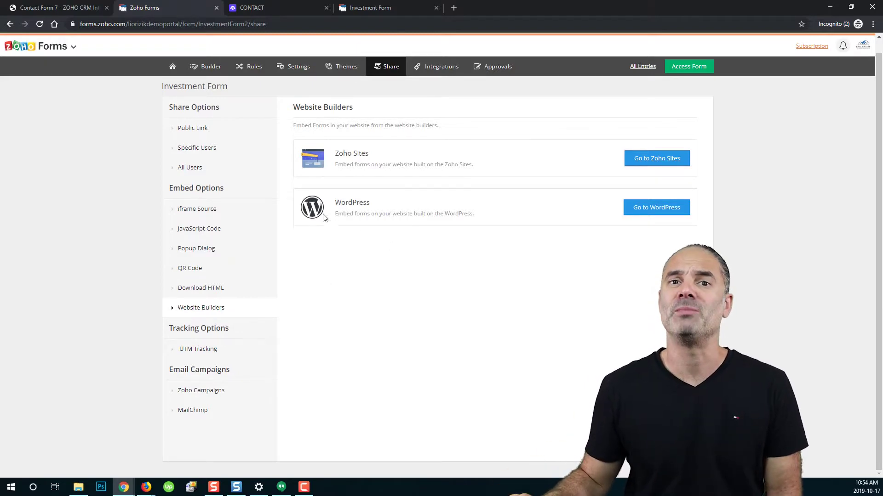
left_click(209, 352)
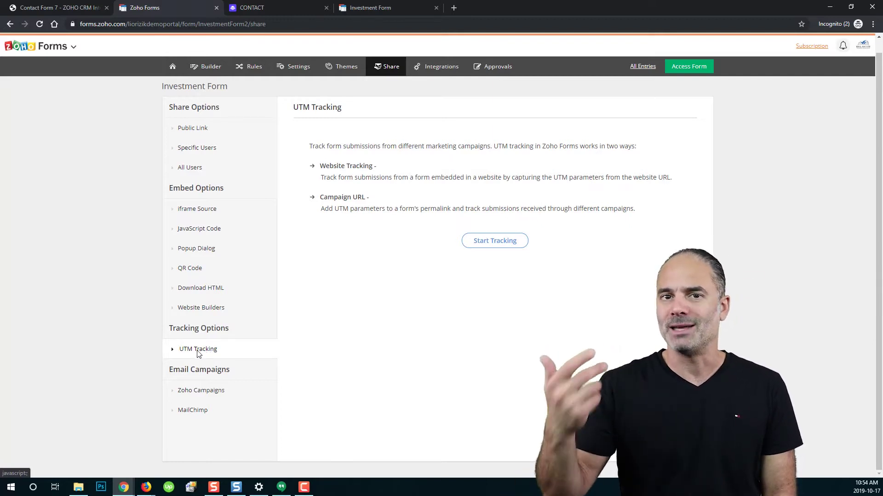
Step: View the Zoho Campaigns and MailChimp email-campaign pages, returning to Zoho Campaigns' mailing-list distribution
left_click(209, 396)
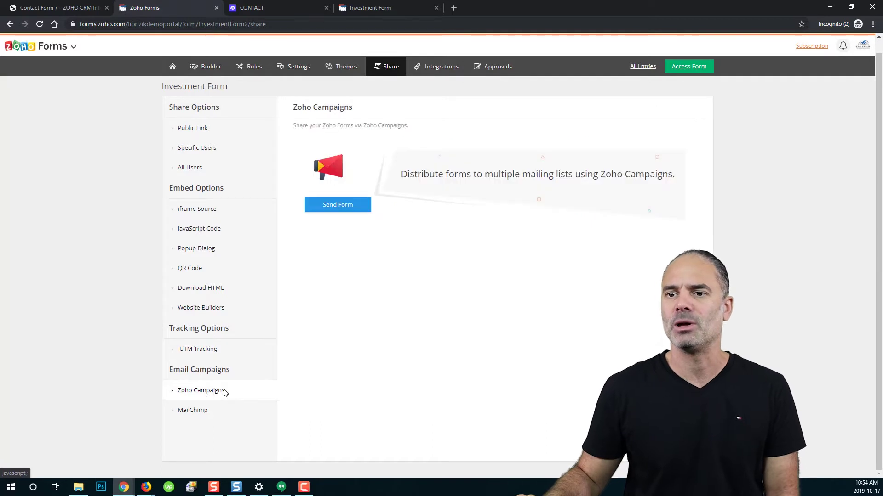
left_click(196, 409)
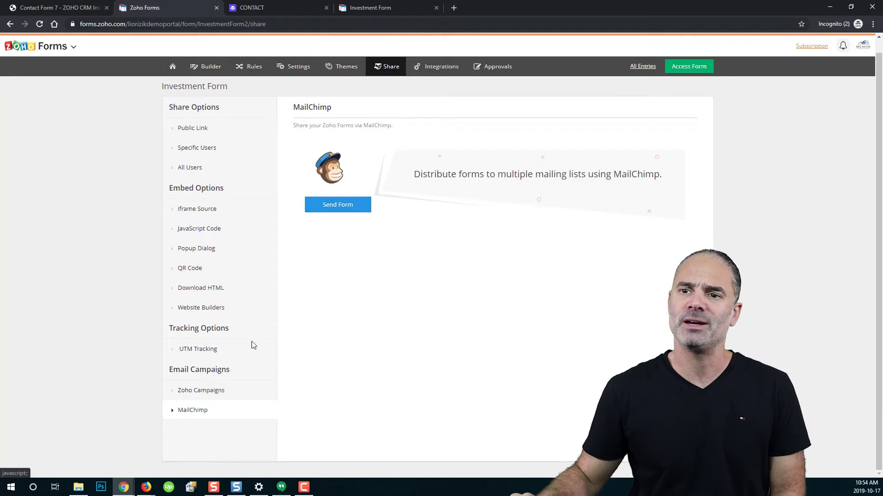
left_click(199, 392)
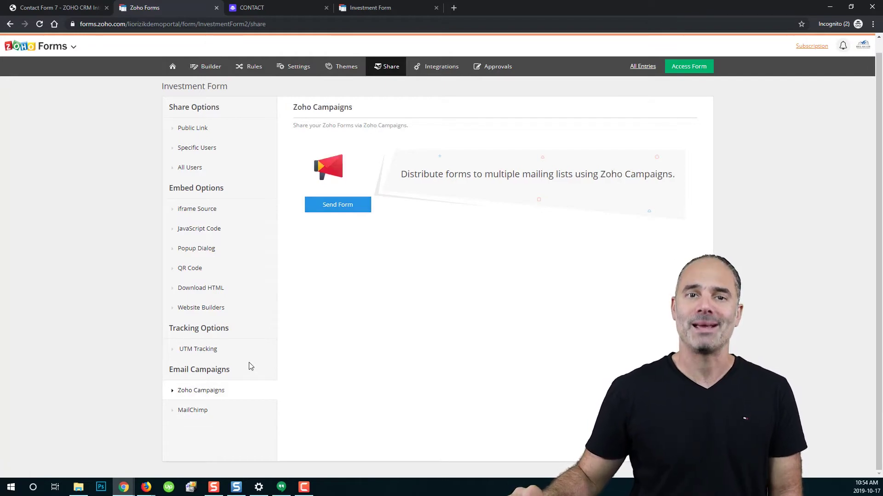